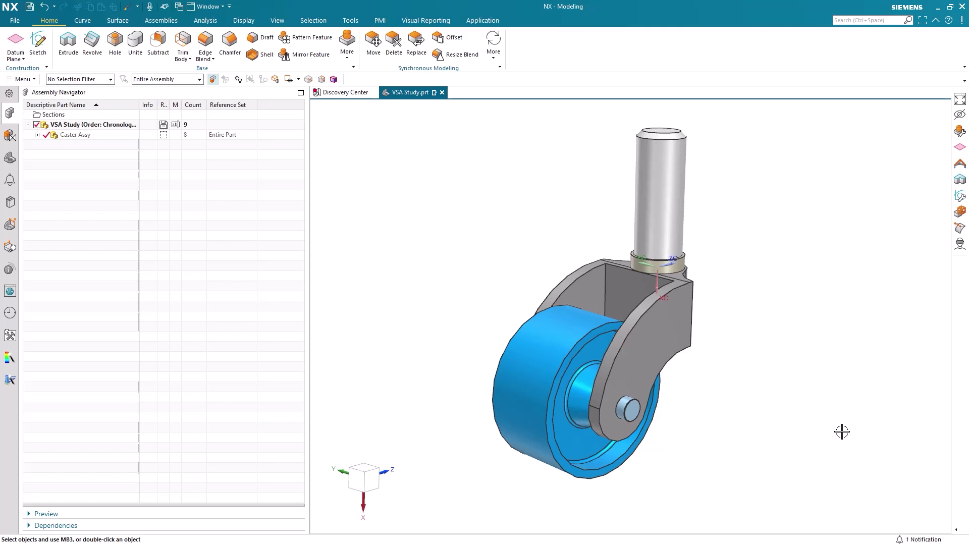
Step: Switch NX to the Variation Analysis application from the Manufacture More list
middle_drag(842, 431, 825, 418)
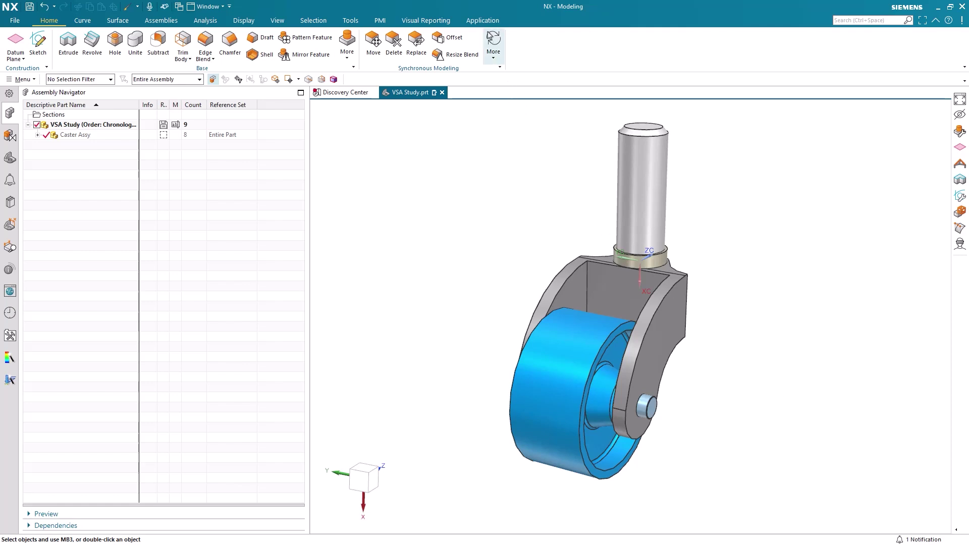
click(485, 21)
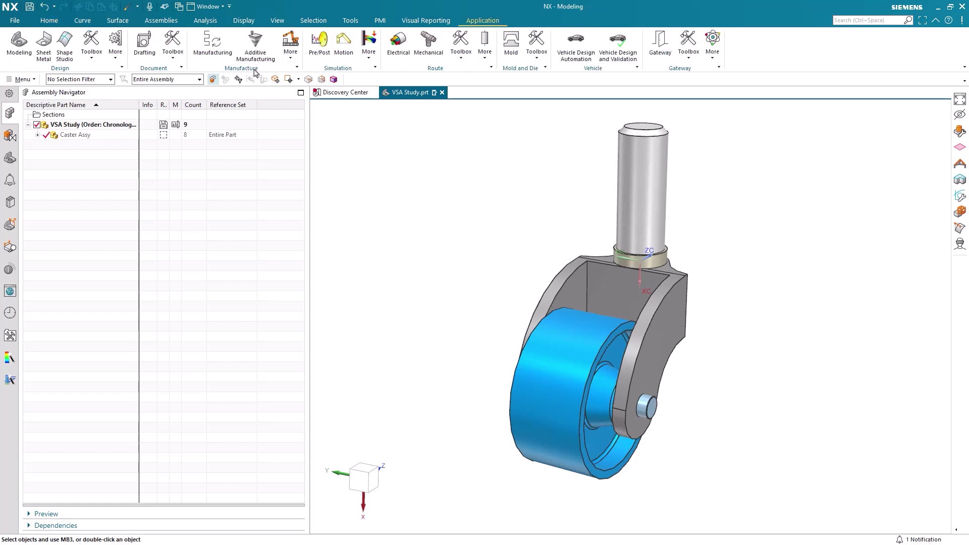
click(291, 56)
click(305, 117)
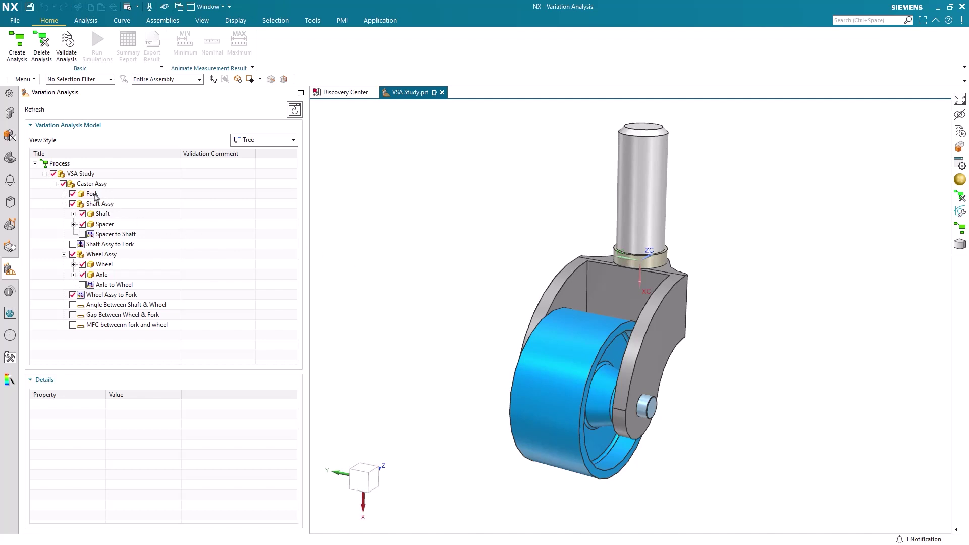
Step: Preview the Fork's Hole 1 tolerance, then check the Angle Between Shaft & Wheel measurement
click(64, 194)
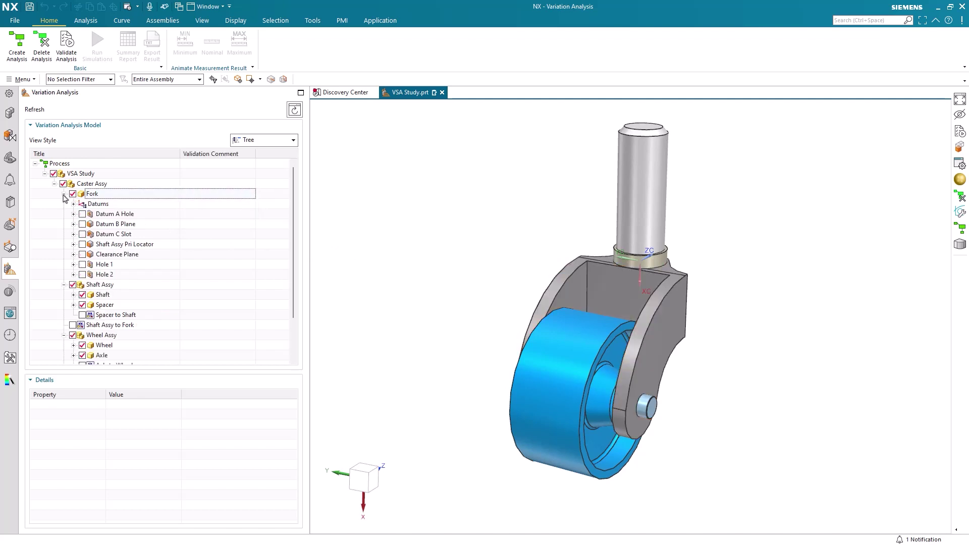
click(82, 264)
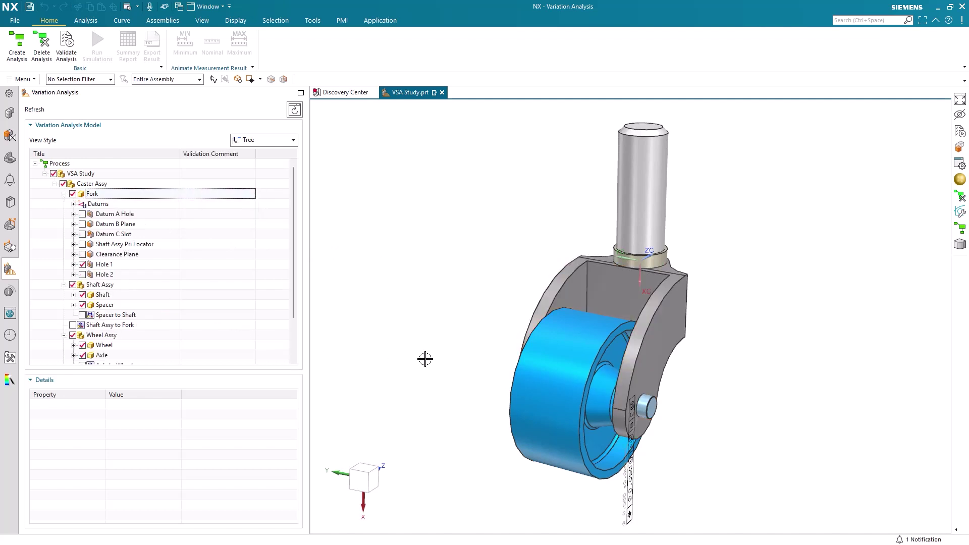
mouse_move(429, 354)
middle_down()
mouse_move(396, 328)
mouse_move(422, 344)
middle_up()
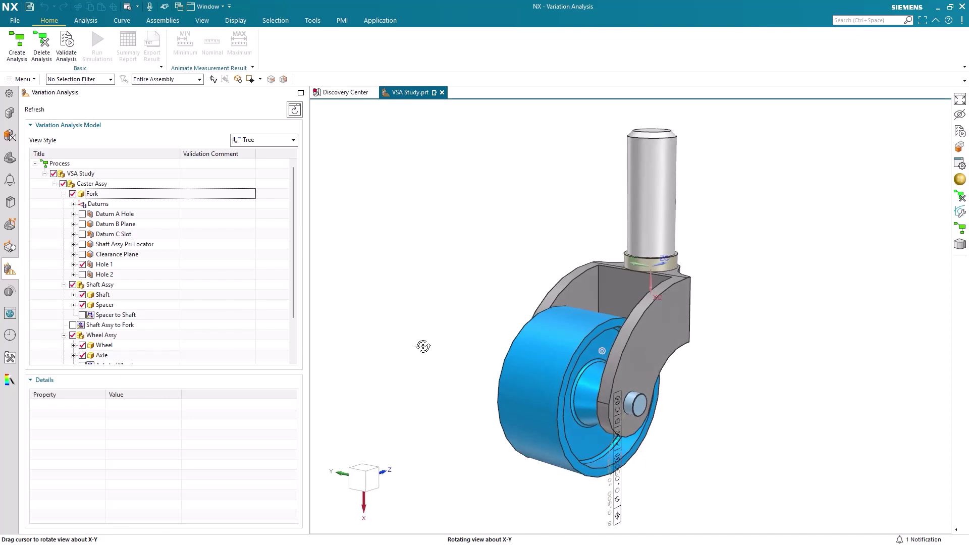
click(82, 264)
click(64, 194)
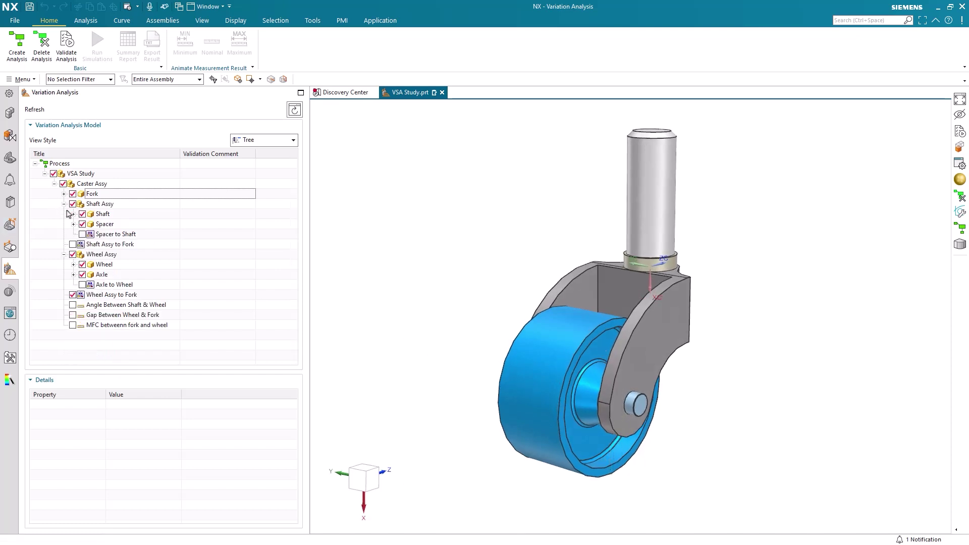
click(73, 305)
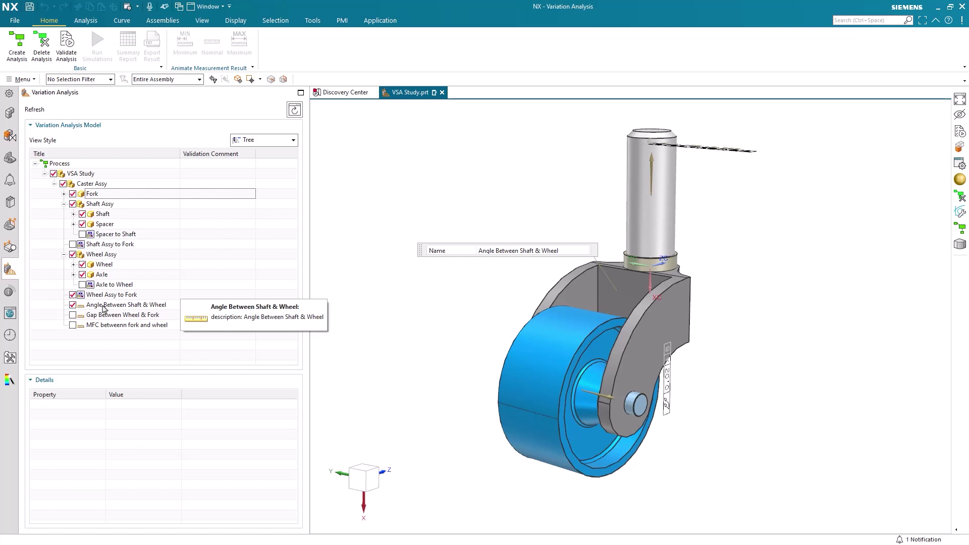
Step: Run Validate Analysis and acknowledge the No Validation Error message
click(69, 55)
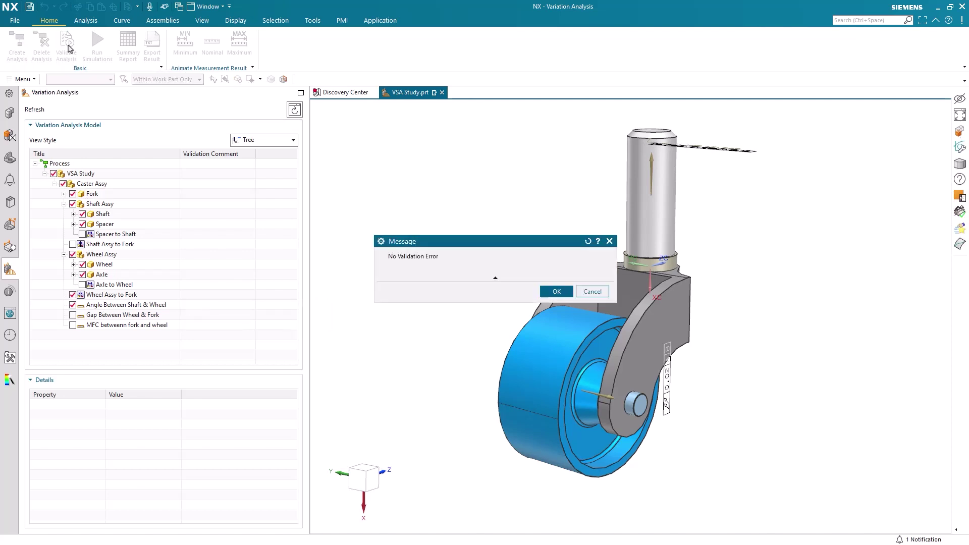
click(555, 291)
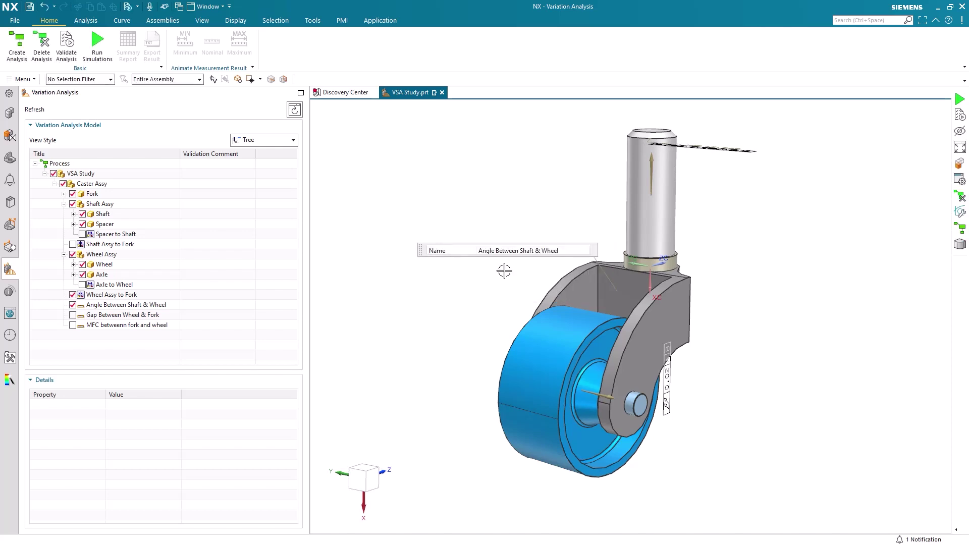
Step: Run the variation simulations, yielding mean 89.9824, Std Dev 0.5218 and Cp 0.6389 for the angle
click(94, 48)
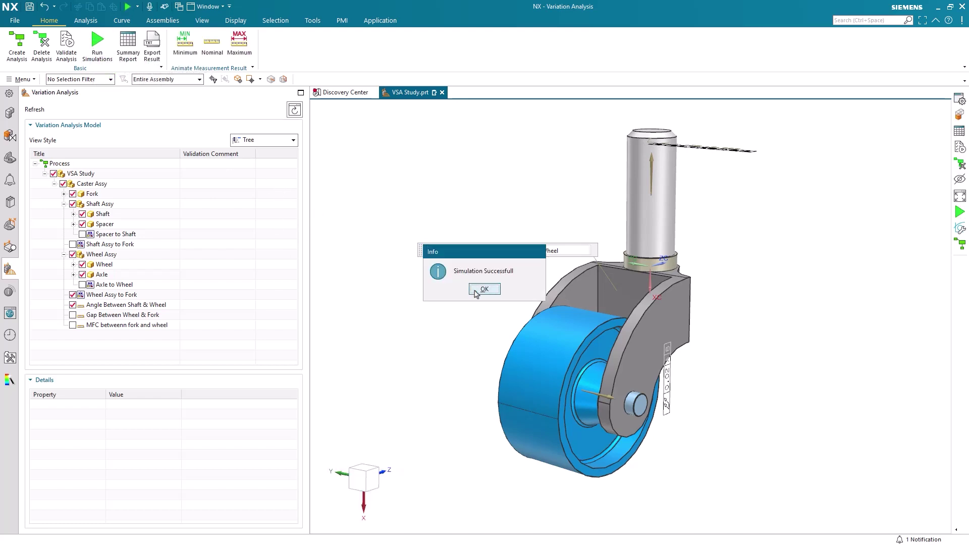
click(484, 289)
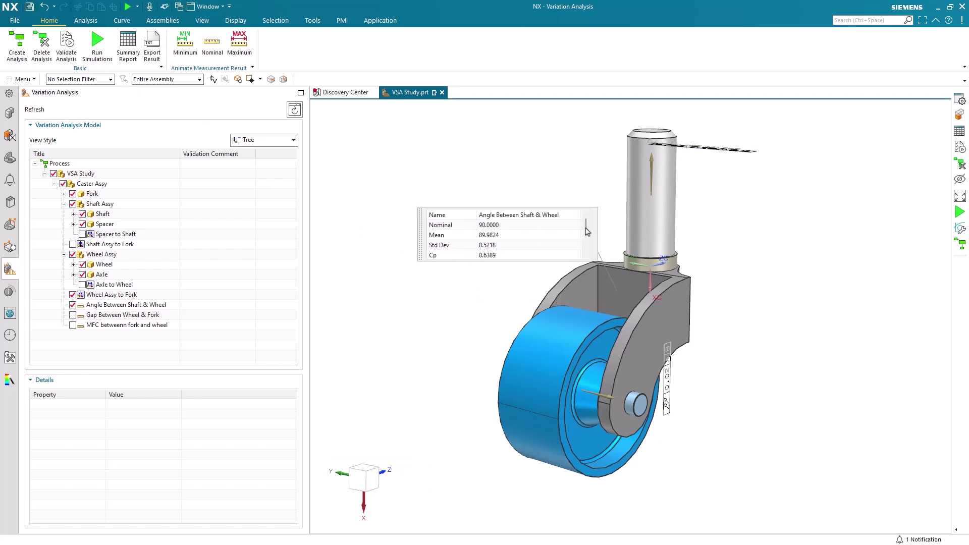
mouse_move(586, 230)
mouse_down()
mouse_move(586, 252)
mouse_move(587, 222)
mouse_up()
Step: Open the angle's Simulation Result and select the Wheel Surface total runout contributor (15.45%)
right_click(132, 307)
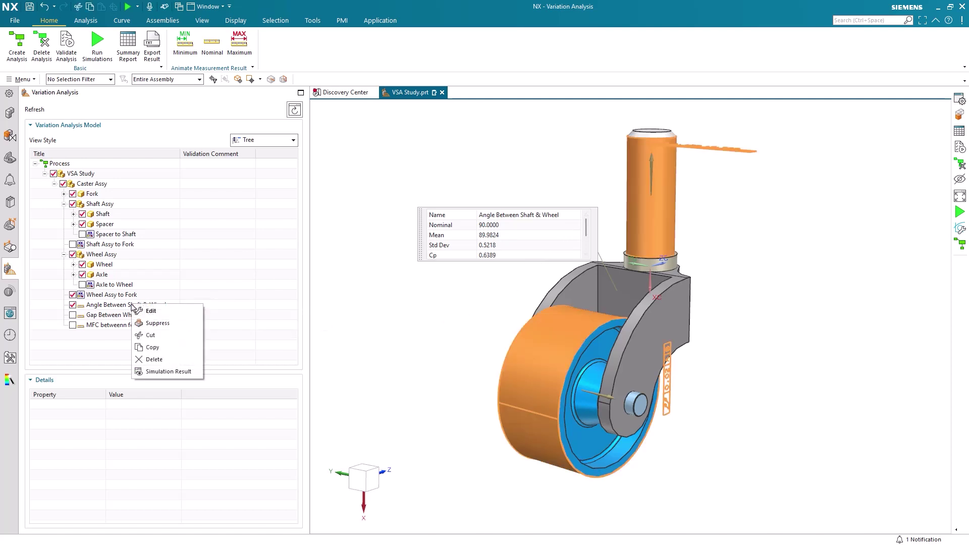
click(154, 372)
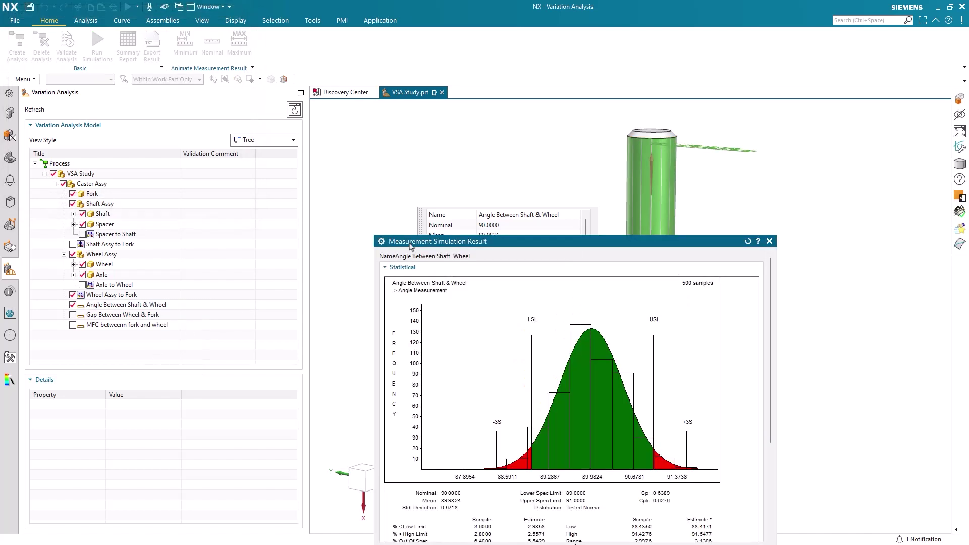
drag(382, 192, 379, 154)
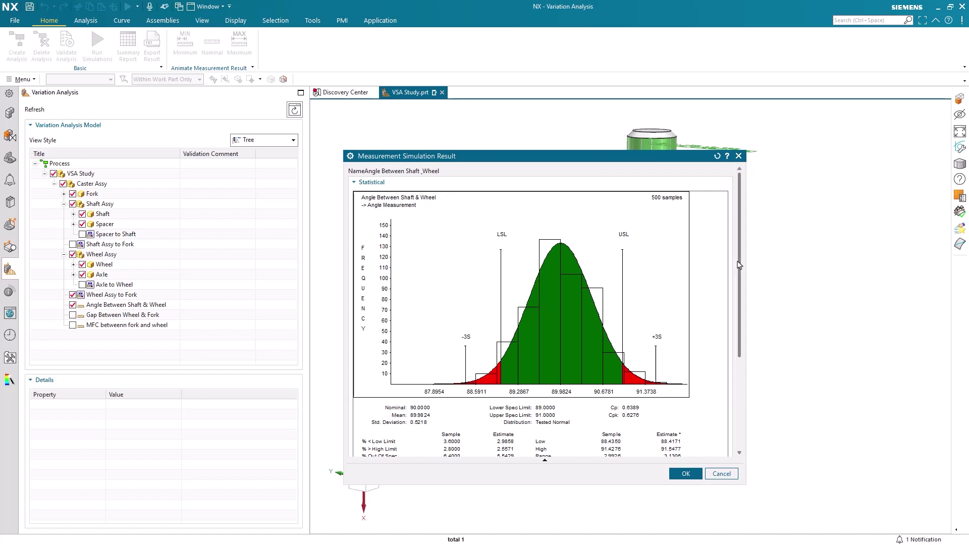
scroll(739, 279, down, 2)
drag(739, 279, 738, 375)
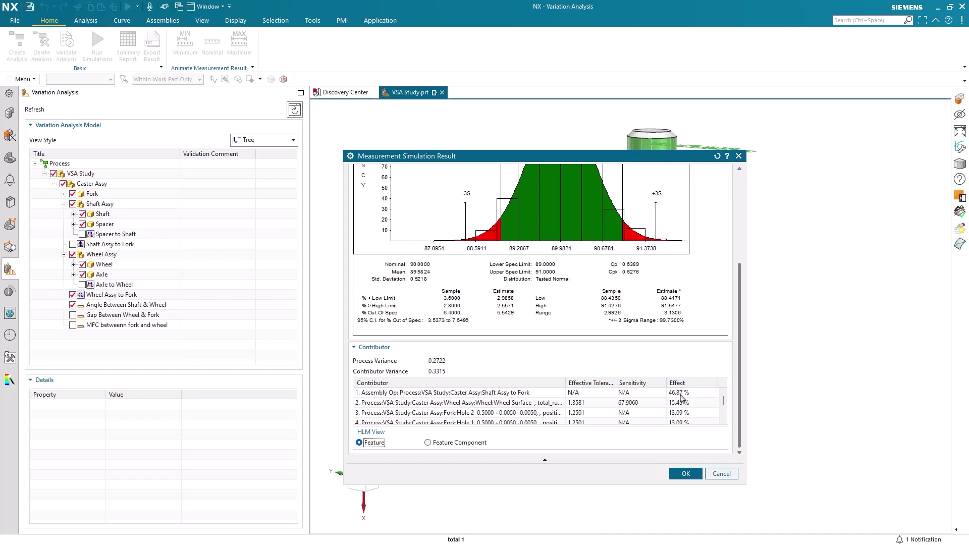
click(553, 407)
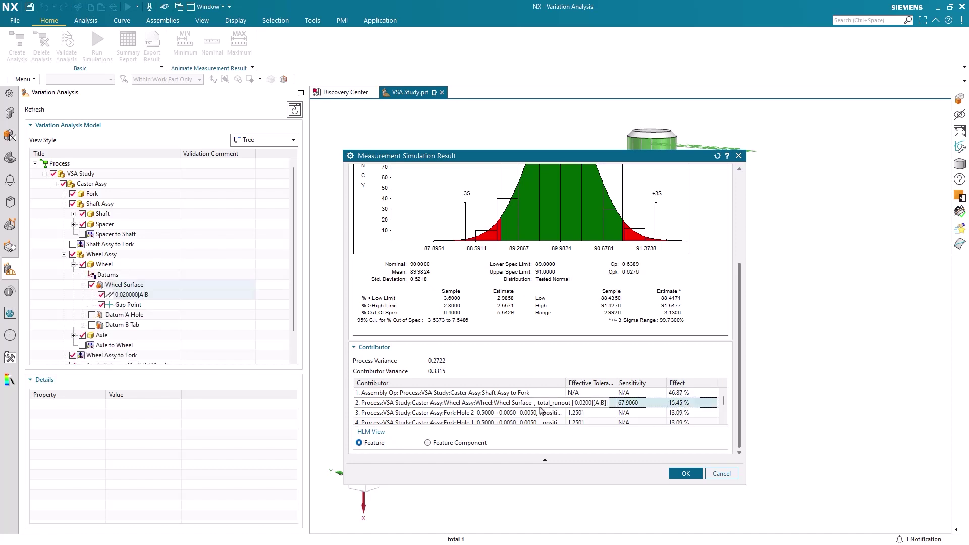
Step: Select the 0.020000|A|B wheel runout tolerance and set its Alternative Zone Value to 0.01
click(677, 473)
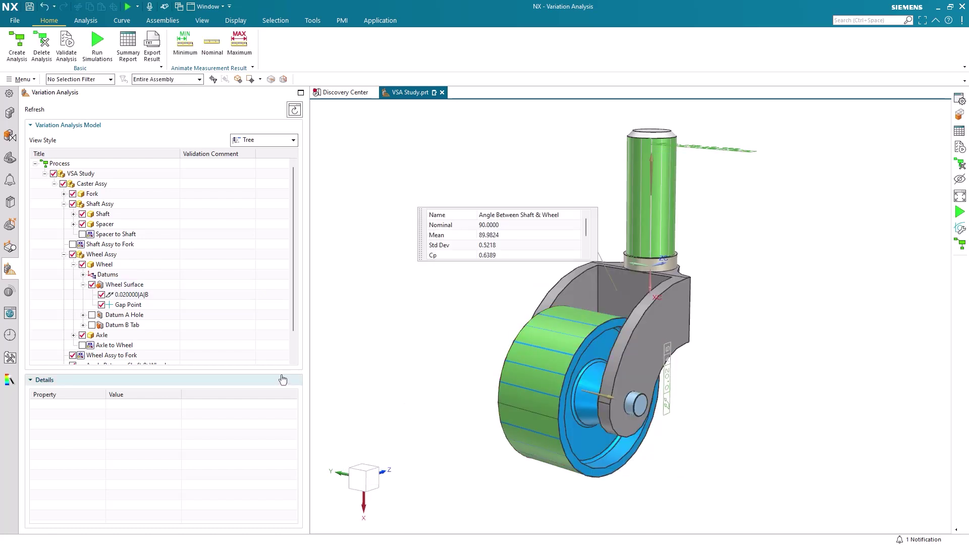
click(132, 295)
click(101, 304)
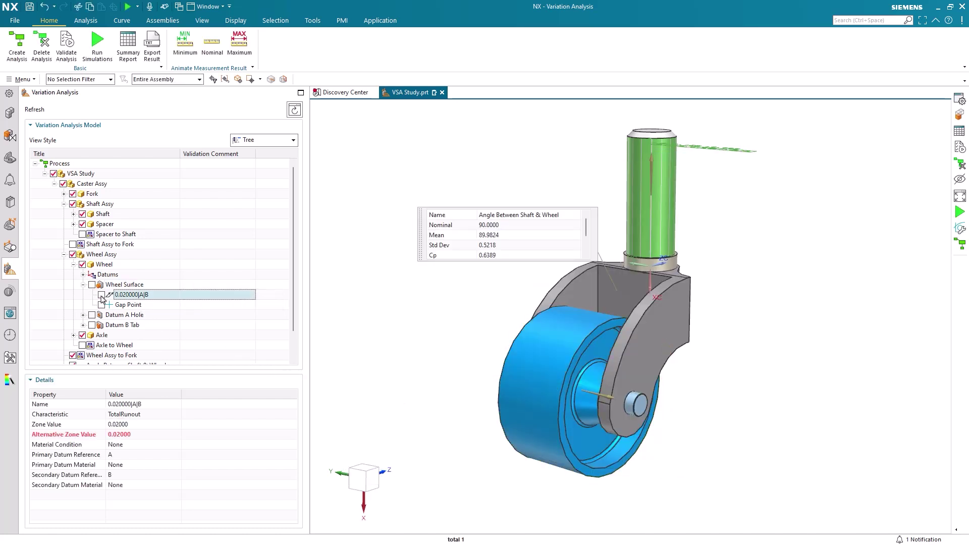
click(73, 214)
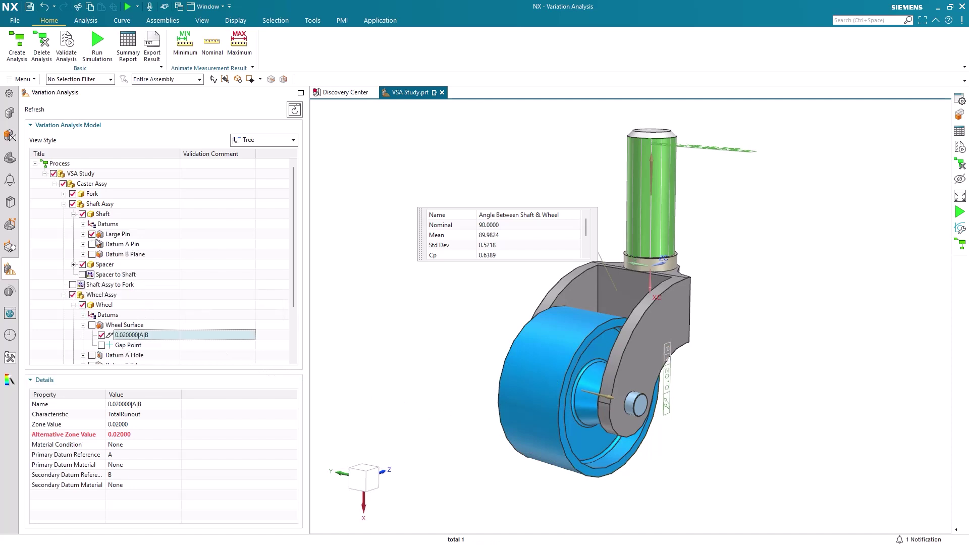
click(73, 214)
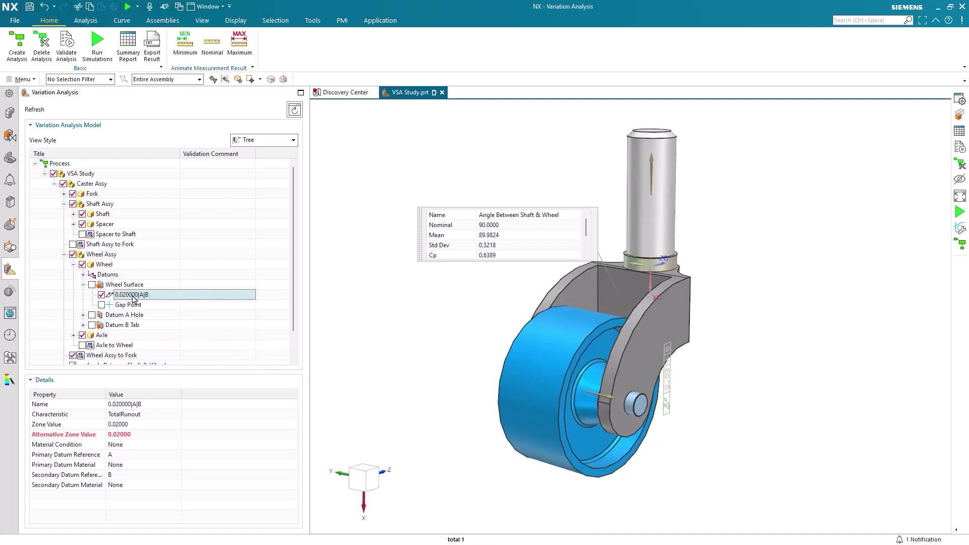
double_click(121, 435)
text(0.01)
key(Return)
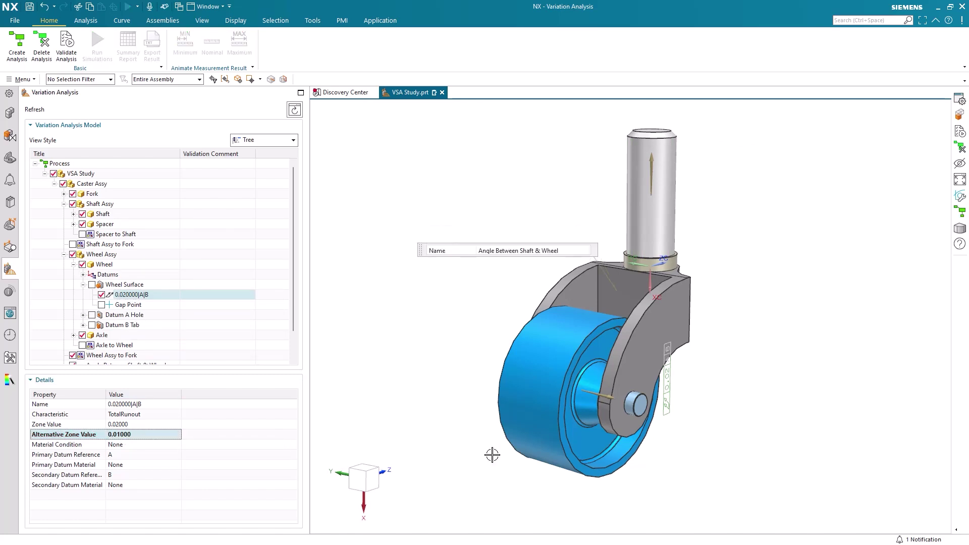
click(415, 393)
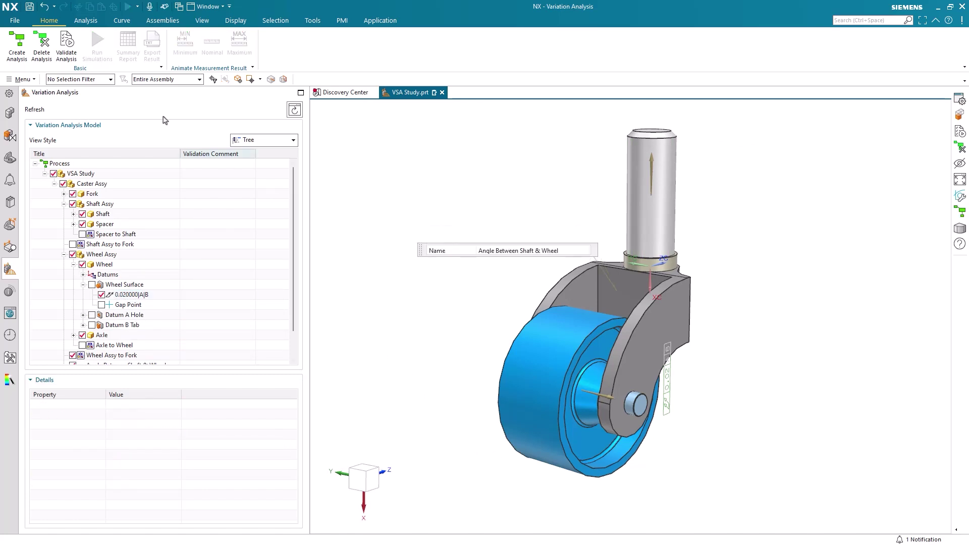
Step: Revalidate and rerun the simulation, dropping the angle's Std Dev to 0.4980 and raising Cp to 0.6693
click(67, 47)
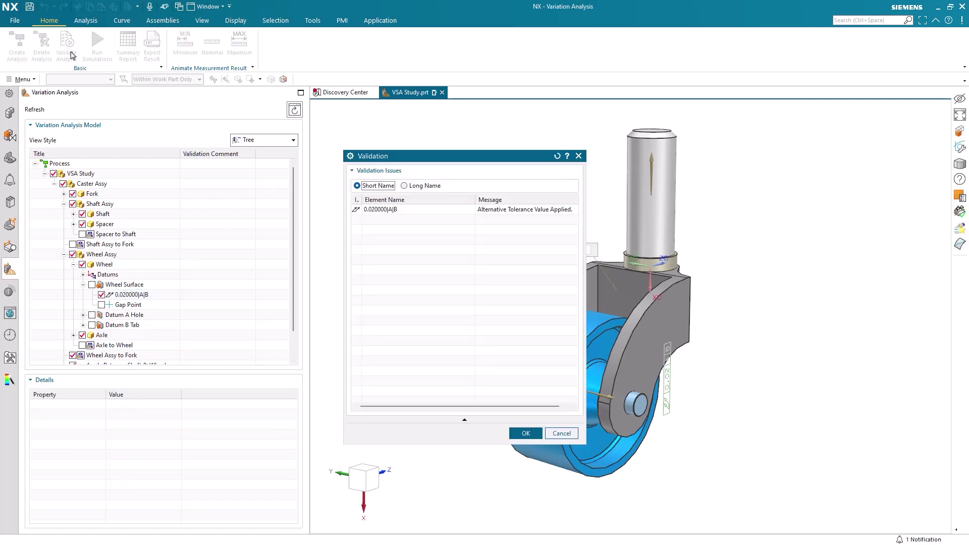
click(507, 211)
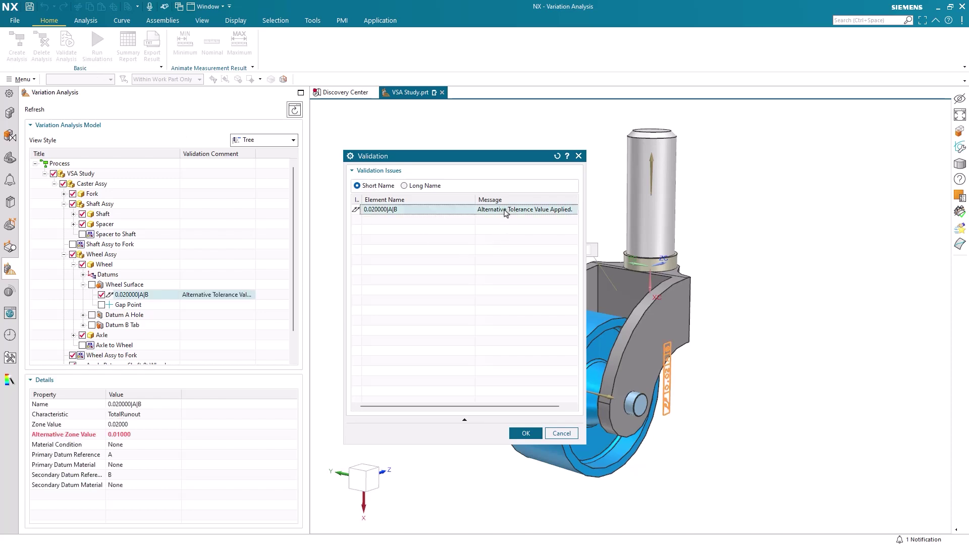
click(525, 434)
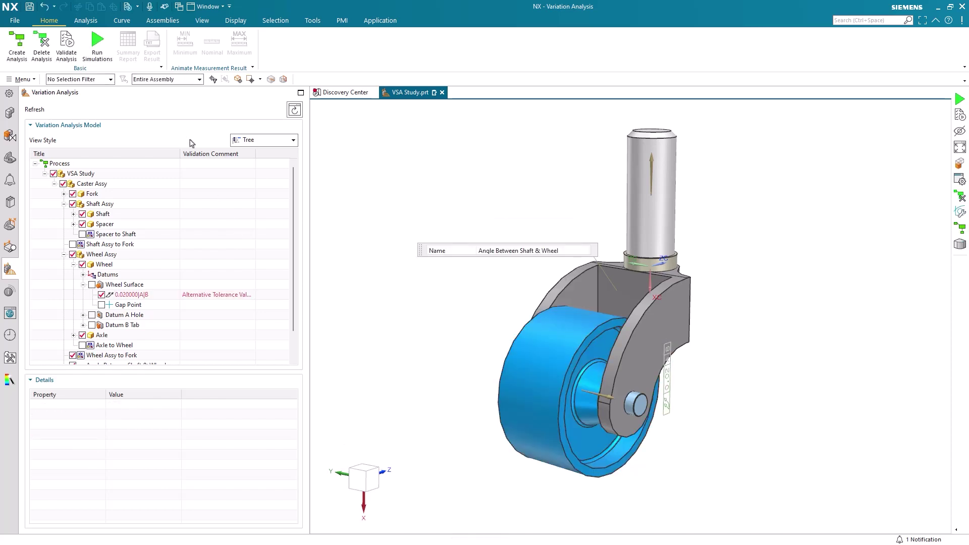
click(97, 45)
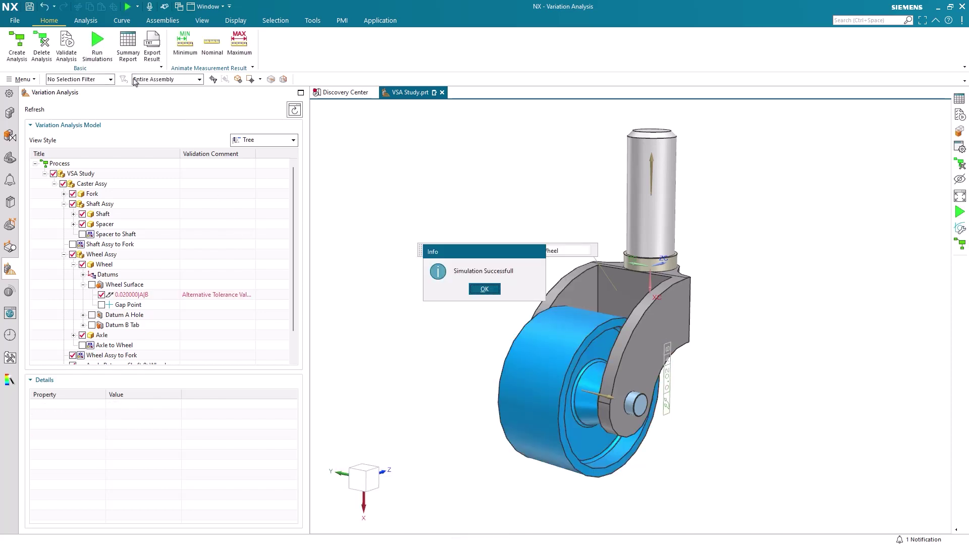
click(473, 289)
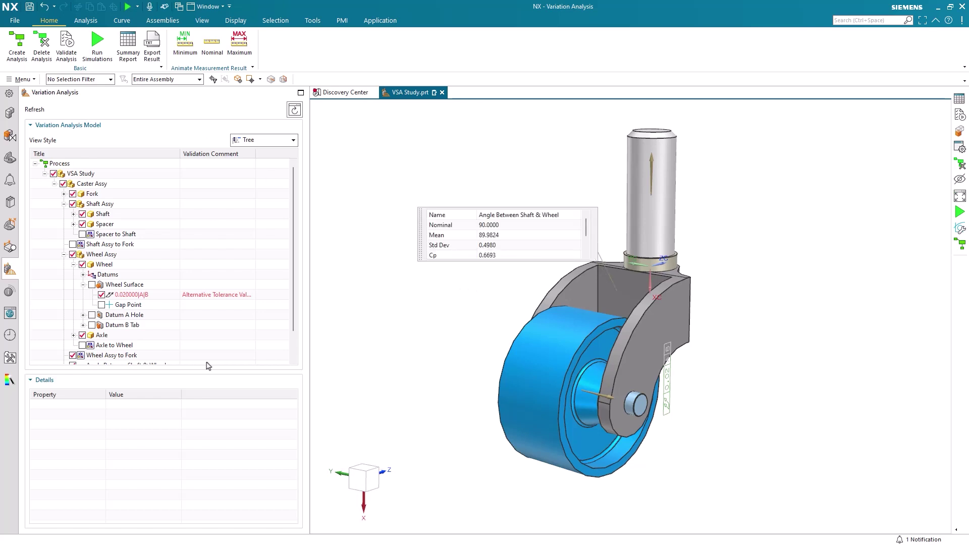
scroll(114, 318, down, 1)
right_click(117, 335)
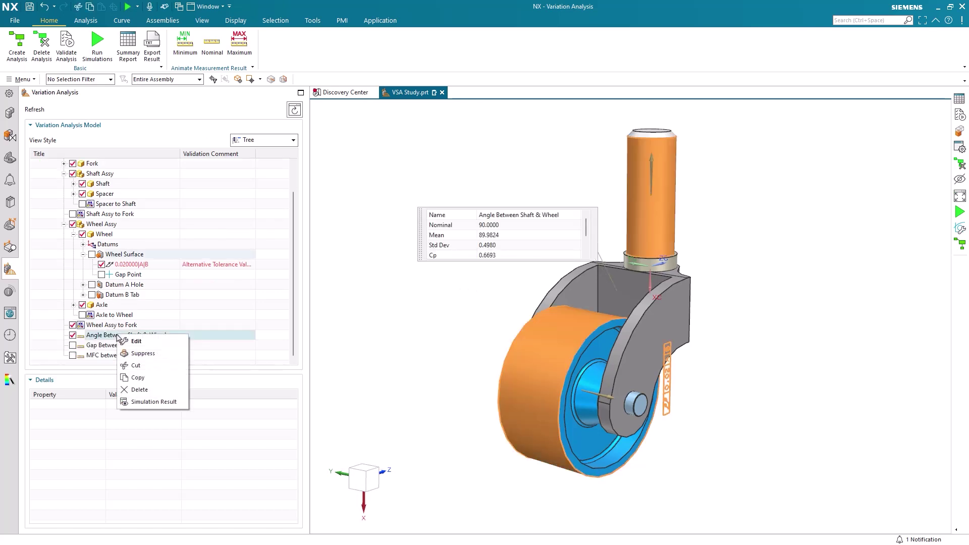
click(146, 403)
scroll(732, 389, down, 5)
scroll(624, 409, down, 2)
click(643, 415)
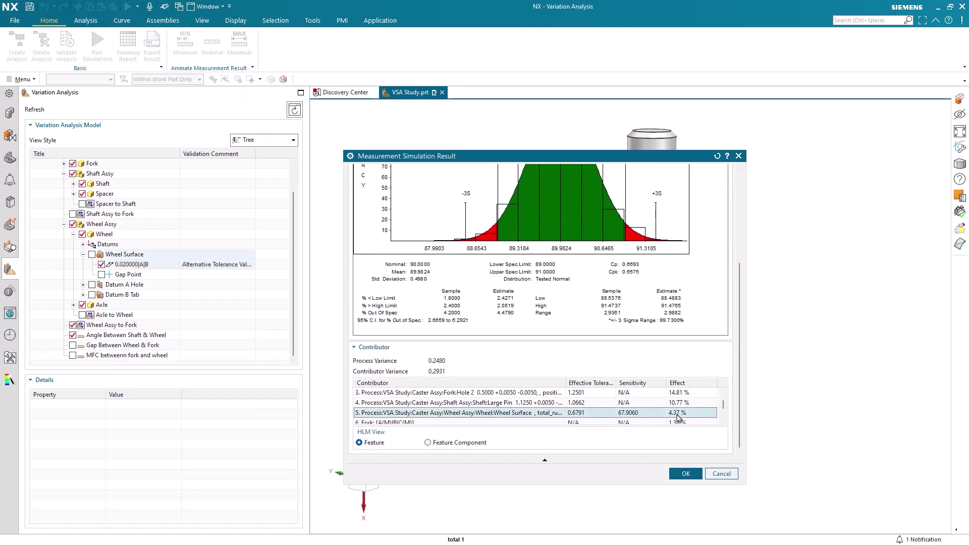
click(685, 474)
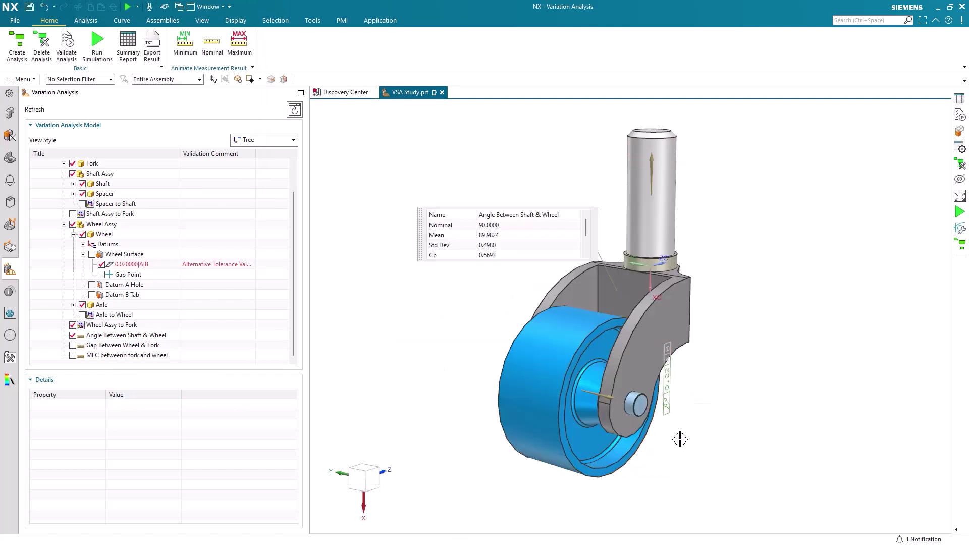
Step: Run Update PMI on the Process node and confirm writing the alternative zone values
scroll(101, 255, up, 1)
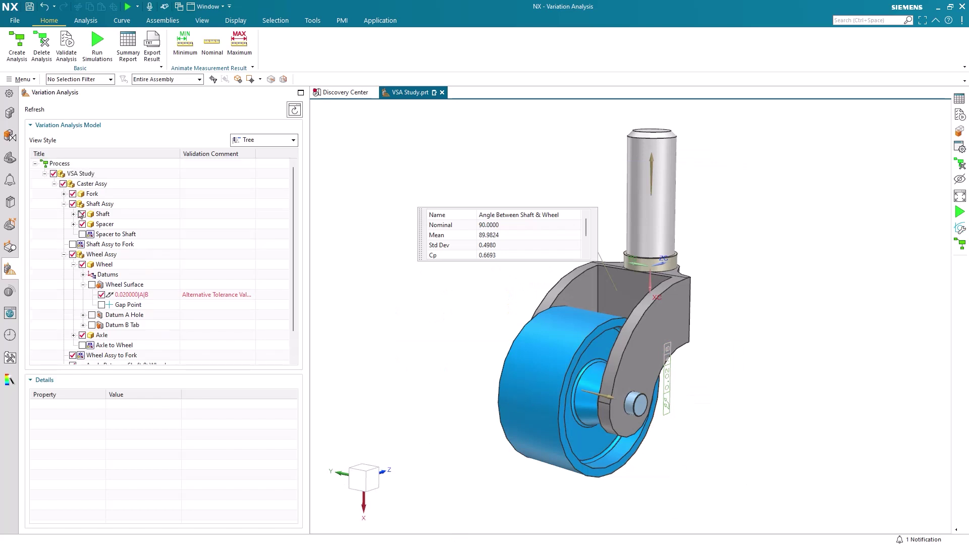
click(54, 184)
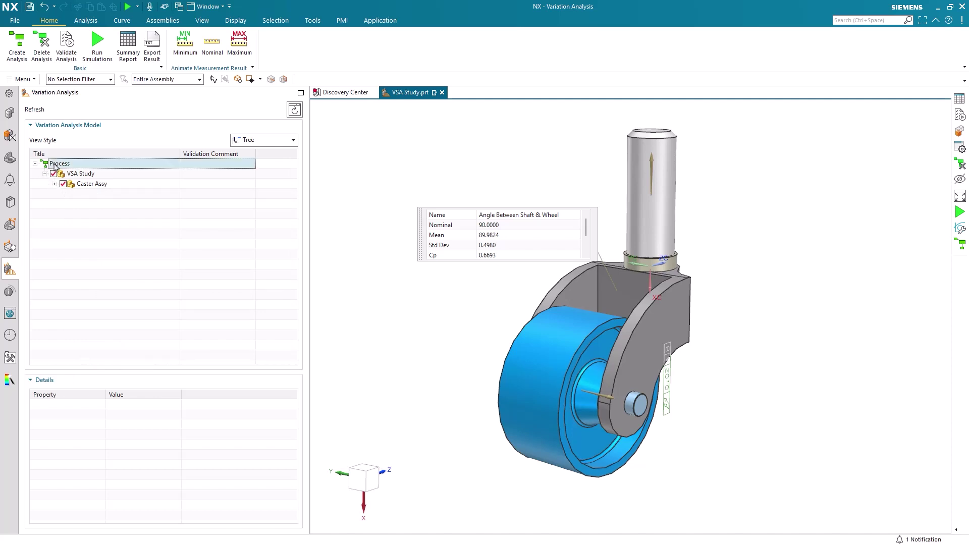
right_click(54, 164)
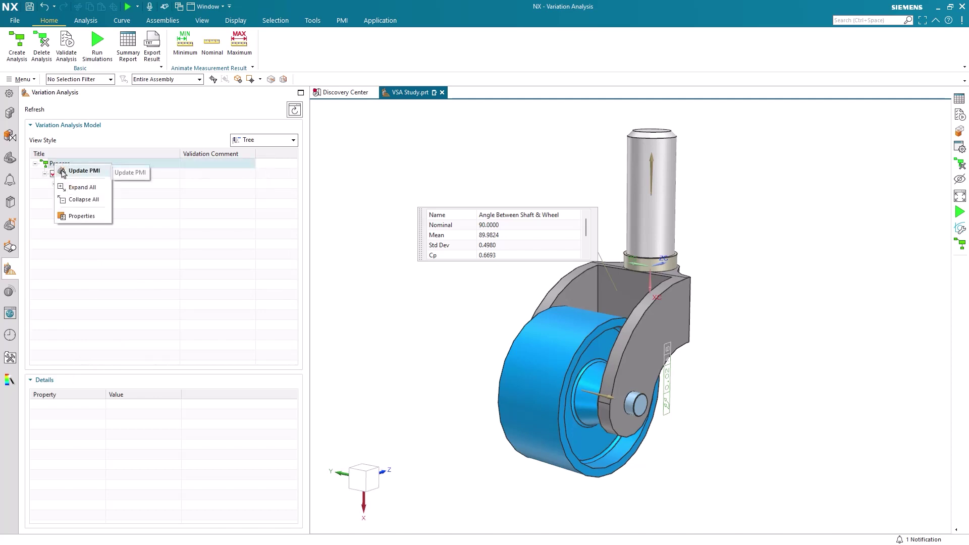
click(64, 171)
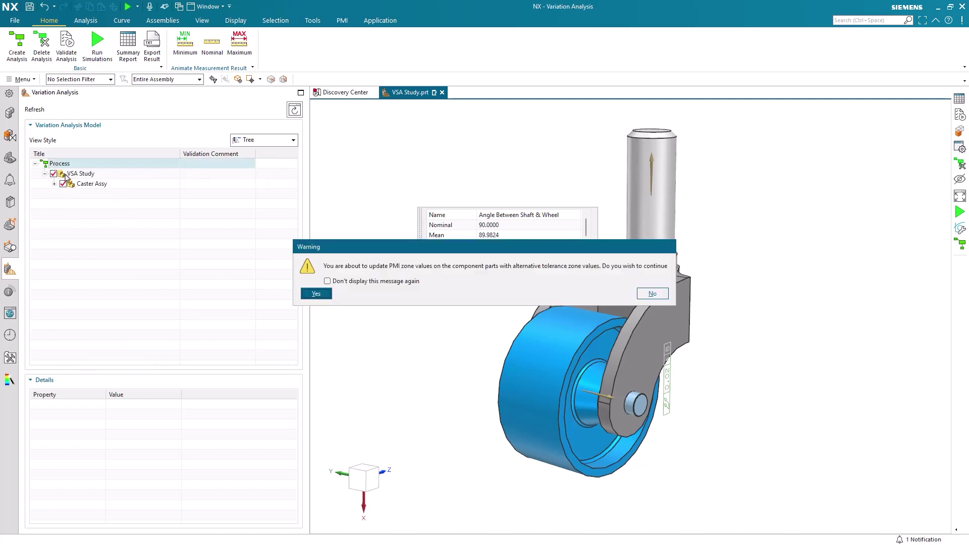
click(316, 294)
scroll(677, 404, up, 6)
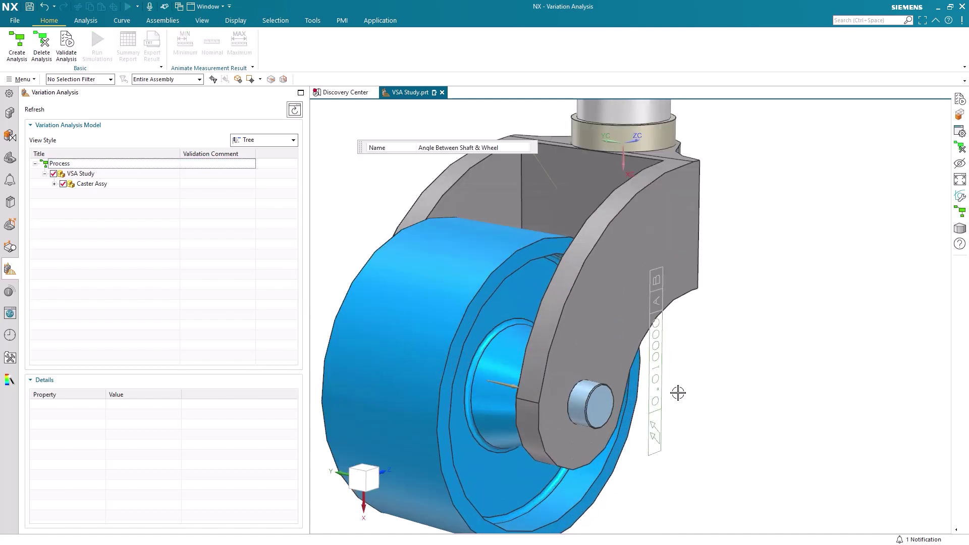
scroll(751, 392, down, 5)
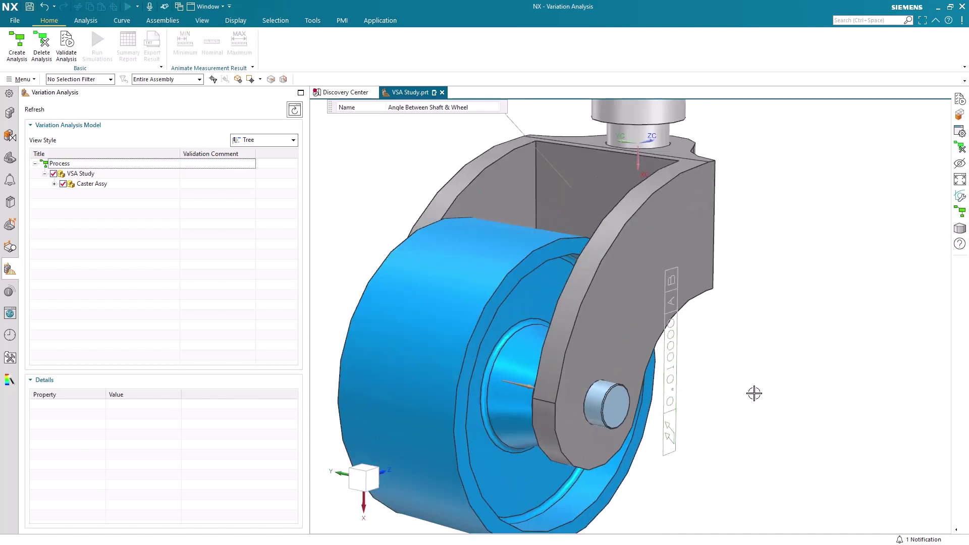
Step: Make Wheel.prt the displayed part and fit the view to its 0.010000 A B runout callout
click(559, 395)
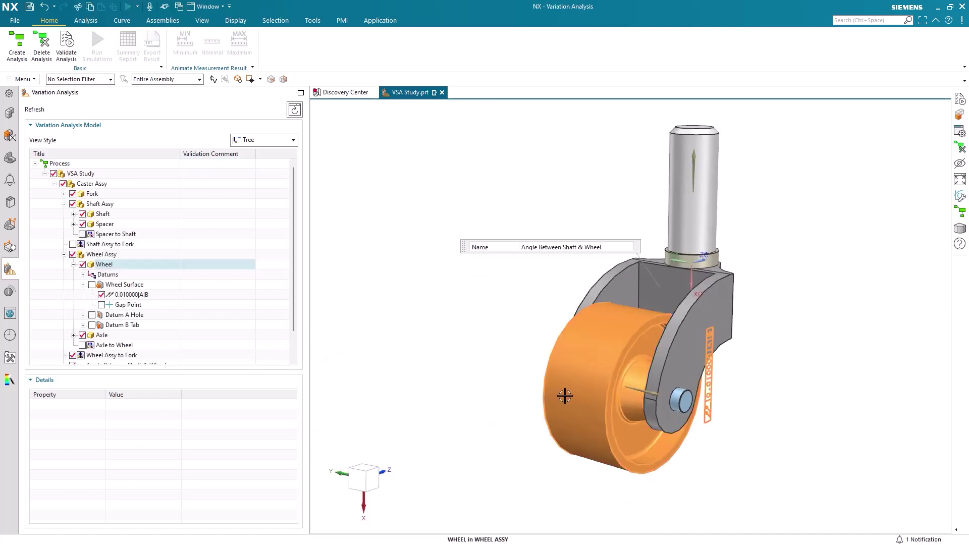
click(583, 396)
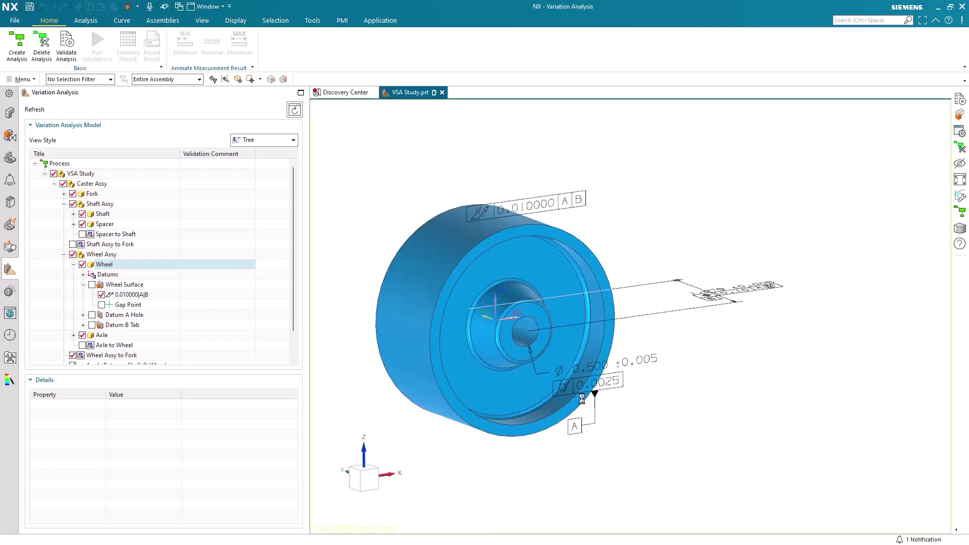
scroll(422, 188, up, 1)
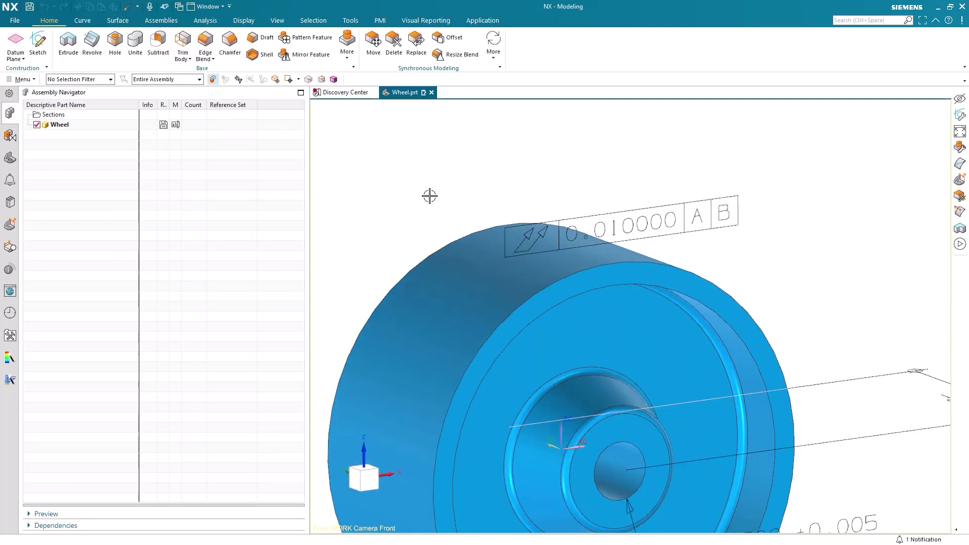
right_click(415, 204)
click(419, 180)
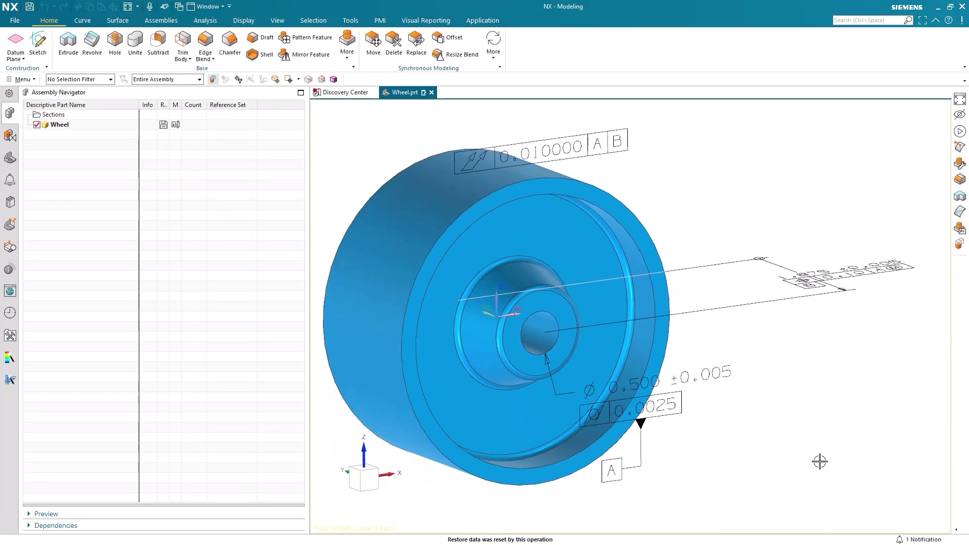